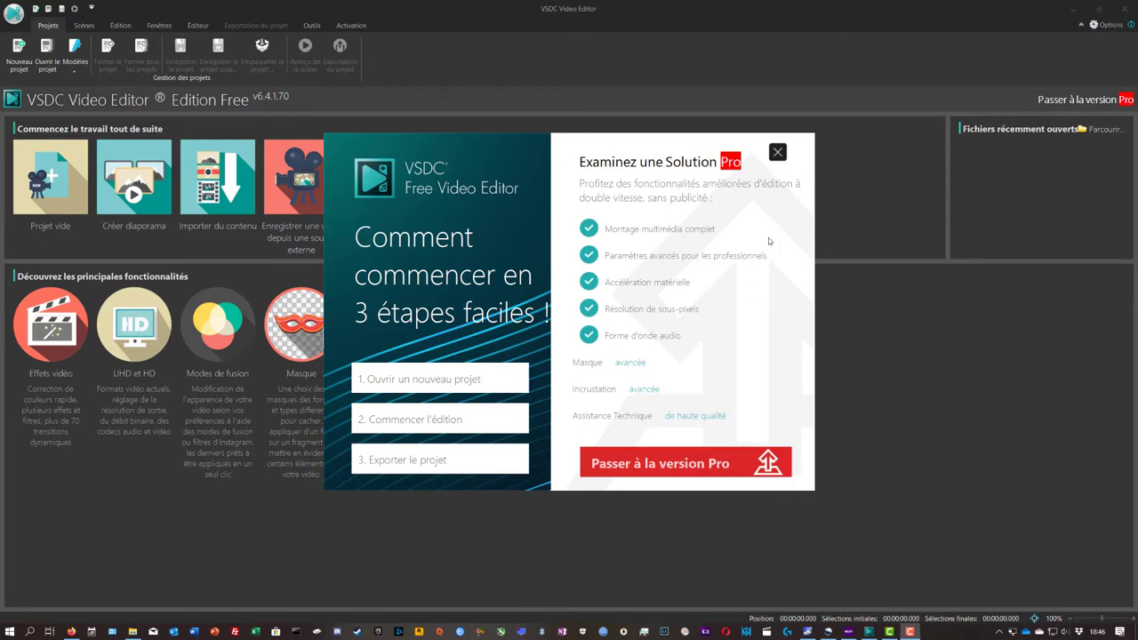
Dismiss the Pro version offer and create a blank Full HD 1920x1080 project named Project 1 at 25 images/s.
click(778, 152)
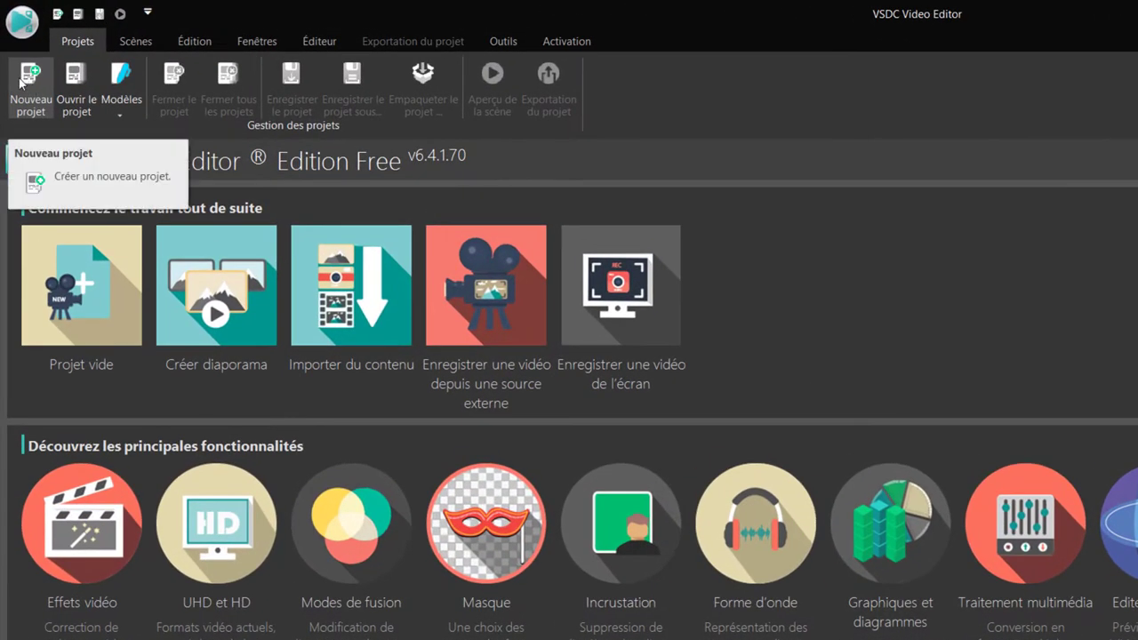
click(29, 78)
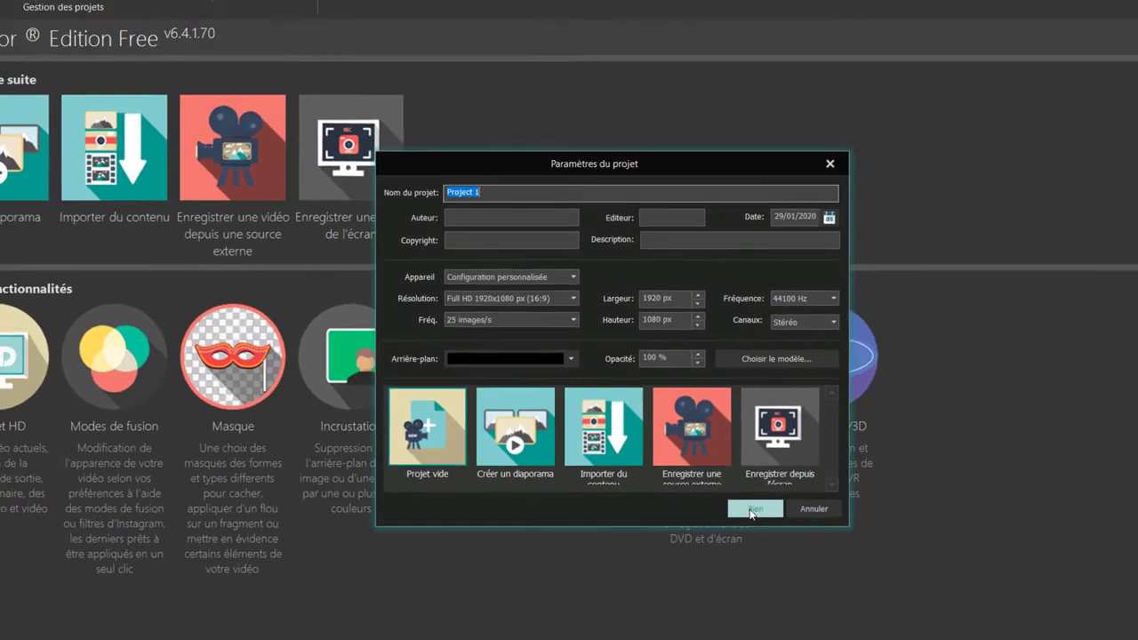
click(793, 547)
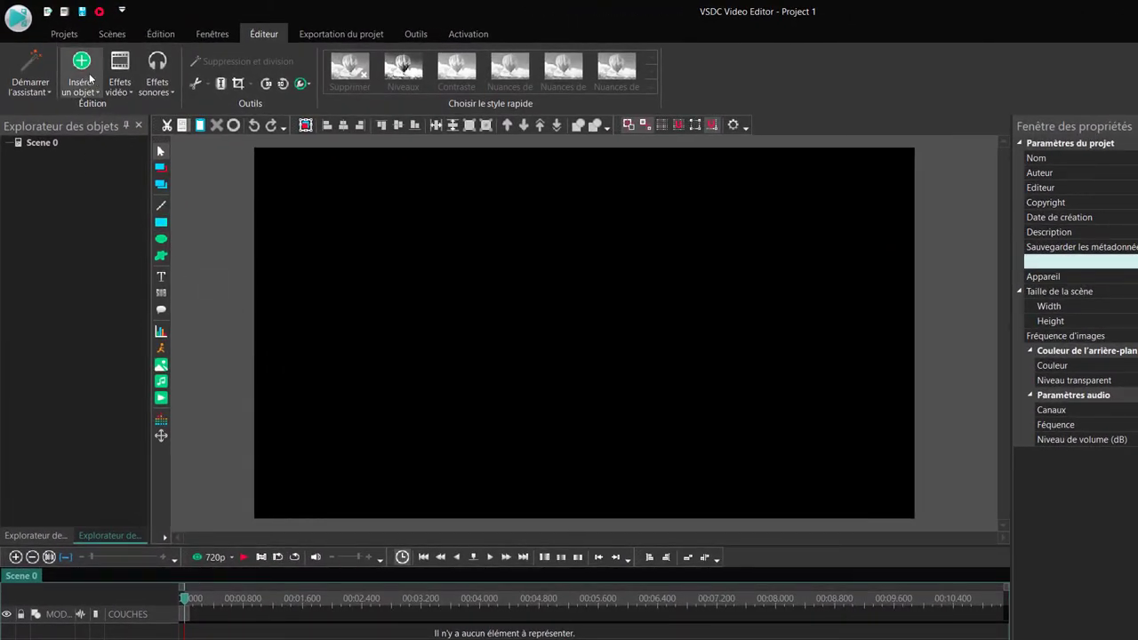
Insert the video S1030003.MP4 from the test fond vert folder at the start of the scene.
click(89, 80)
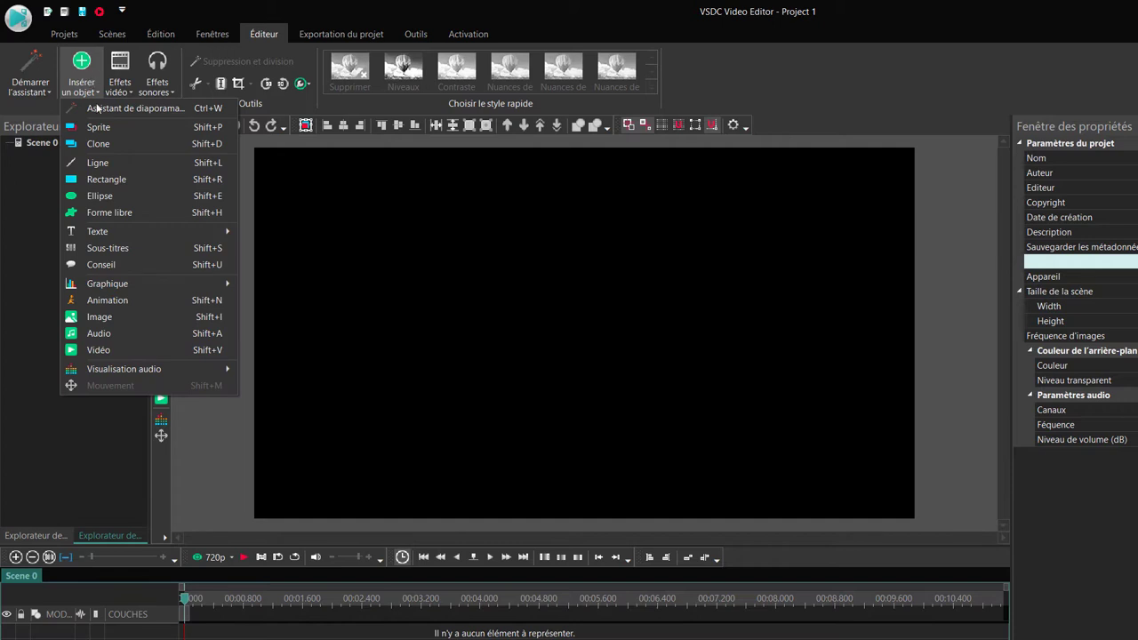
click(105, 349)
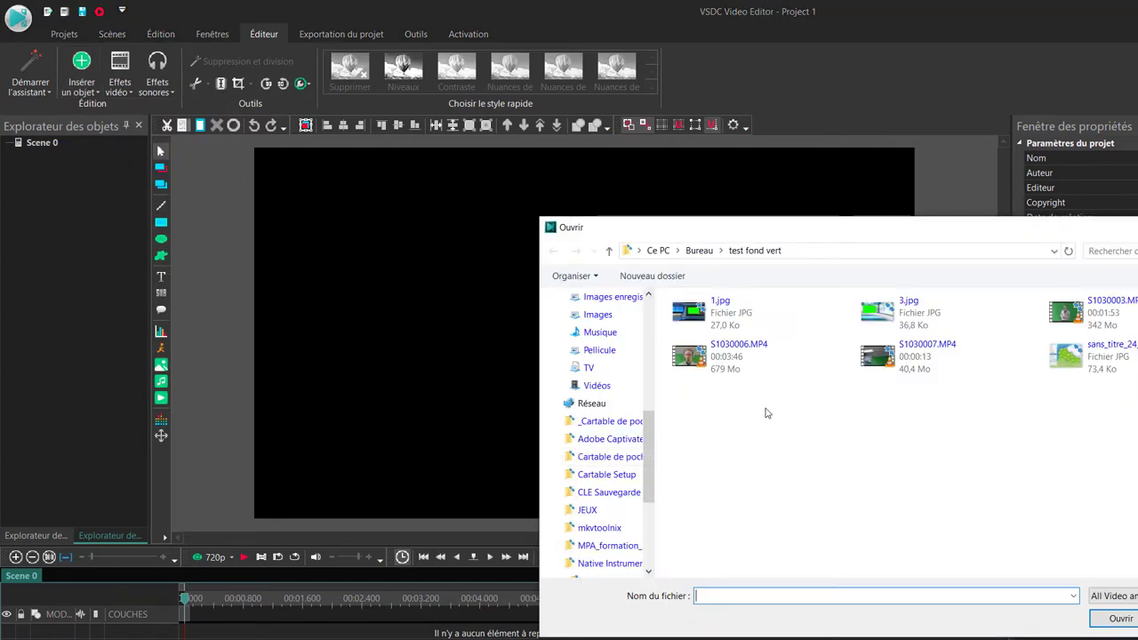
click(1089, 317)
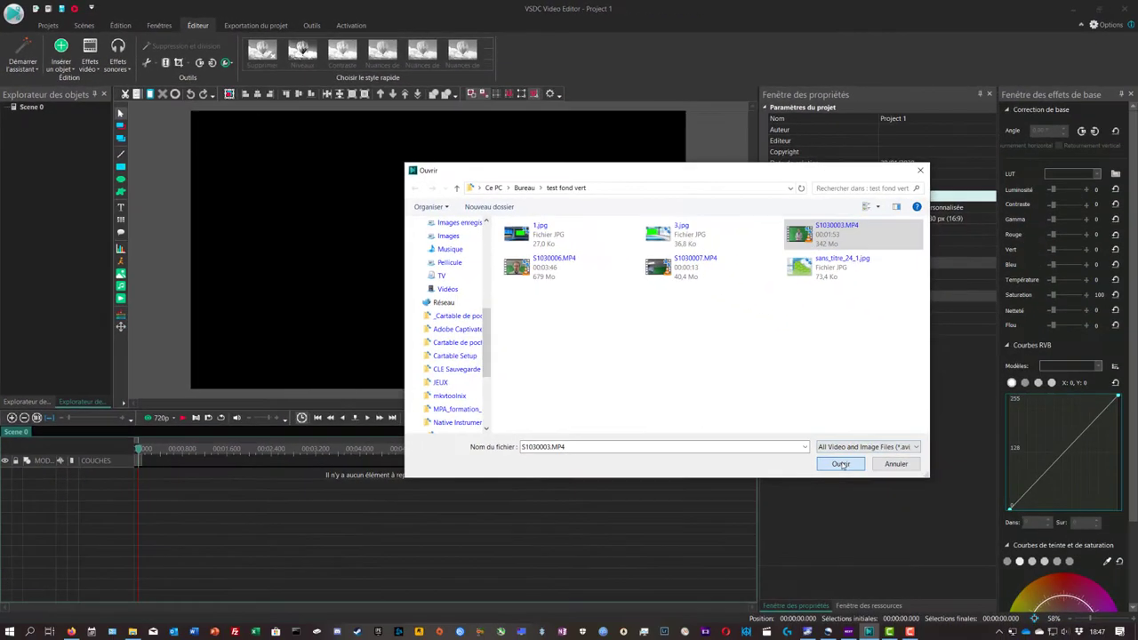
click(1120, 618)
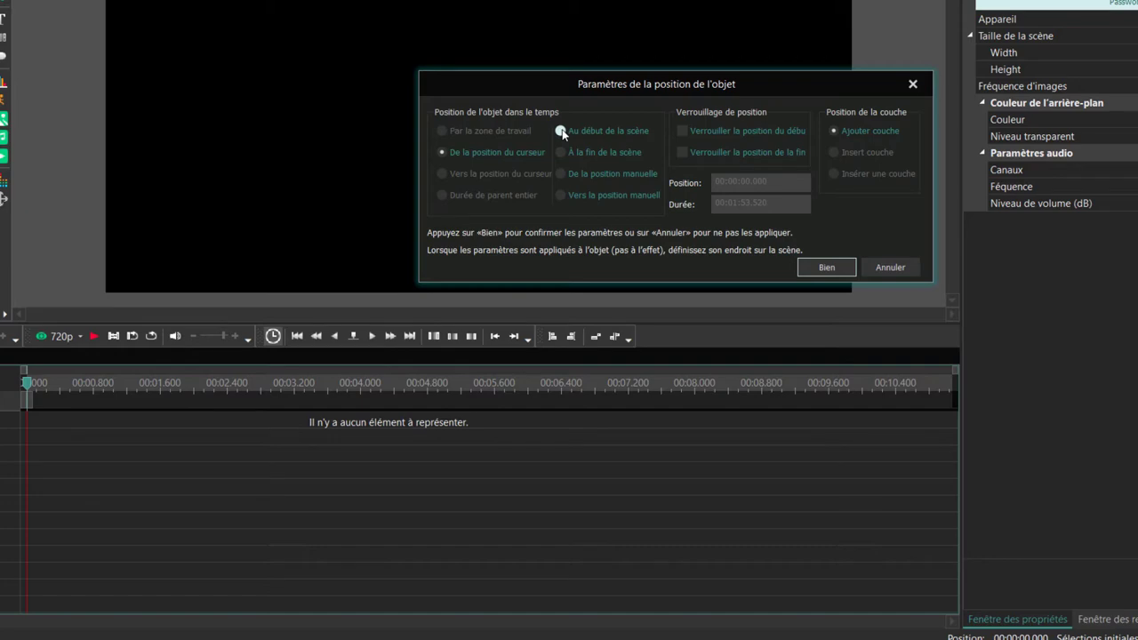
click(827, 268)
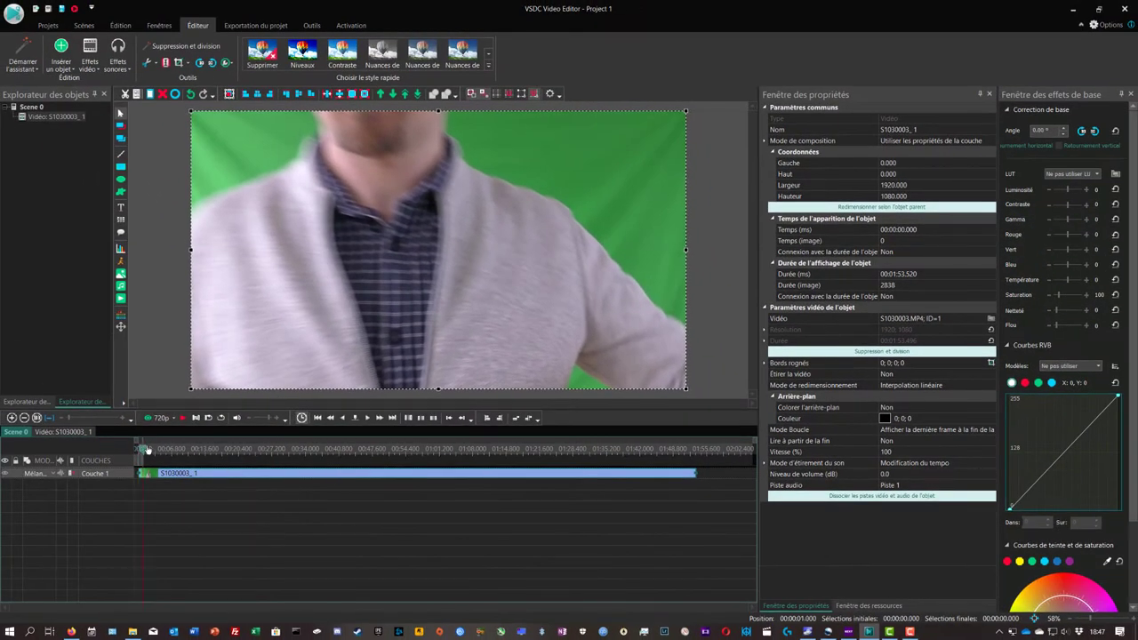
Scrub the clip to a frame showing the presenter and heighten the Couche 1 track enough to show thumbnails.
drag(61, 404, 146, 408)
mouse_move(202, 454)
mouse_down()
mouse_move(242, 454)
mouse_move(222, 450)
mouse_up()
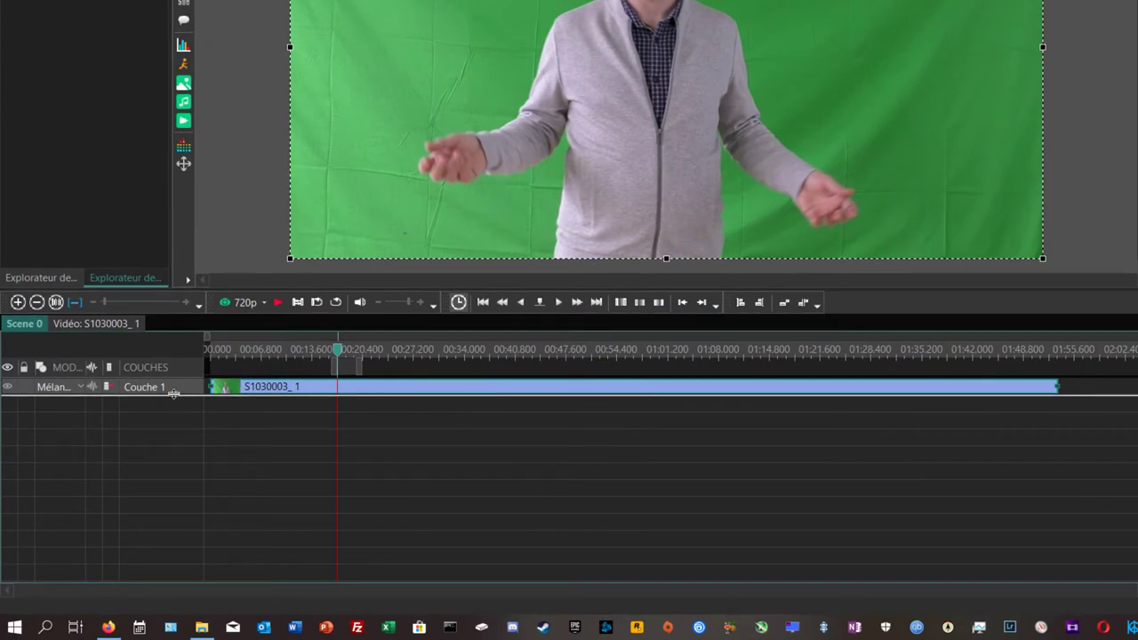
drag(174, 393, 174, 423)
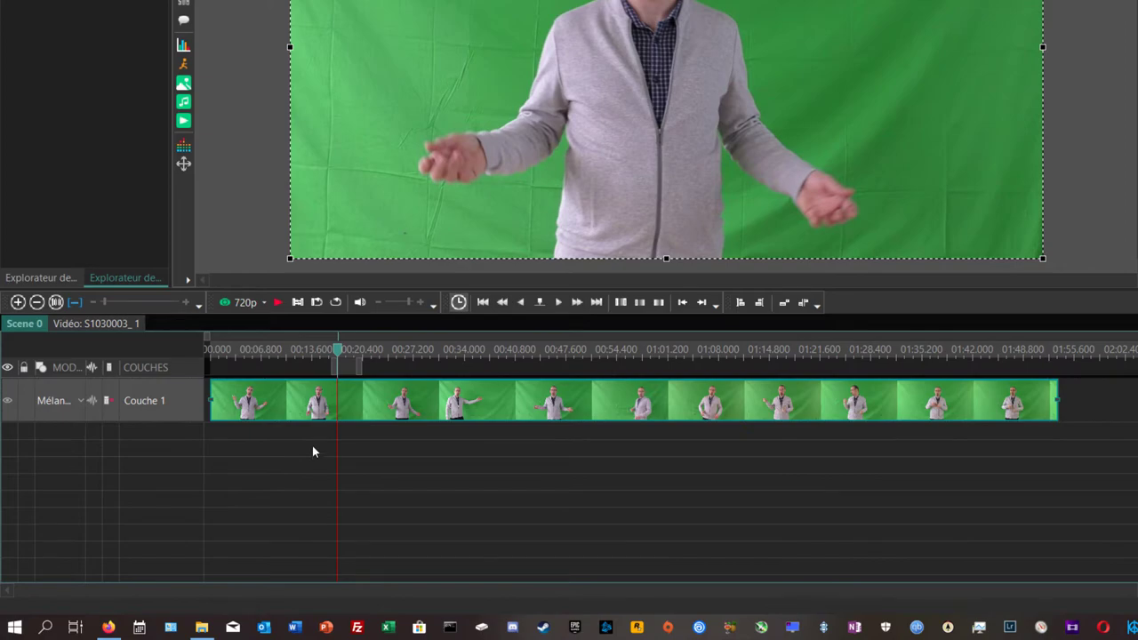
click(297, 349)
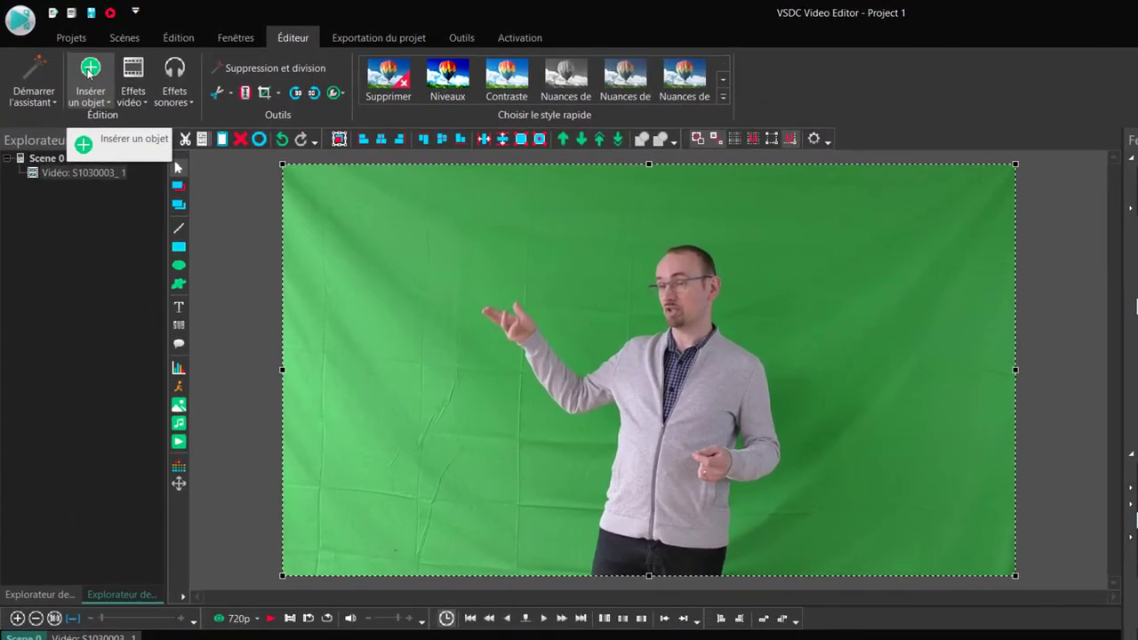
Insert the image 3.jpg as a video object at the end of the scene, after the green screen clip.
click(89, 73)
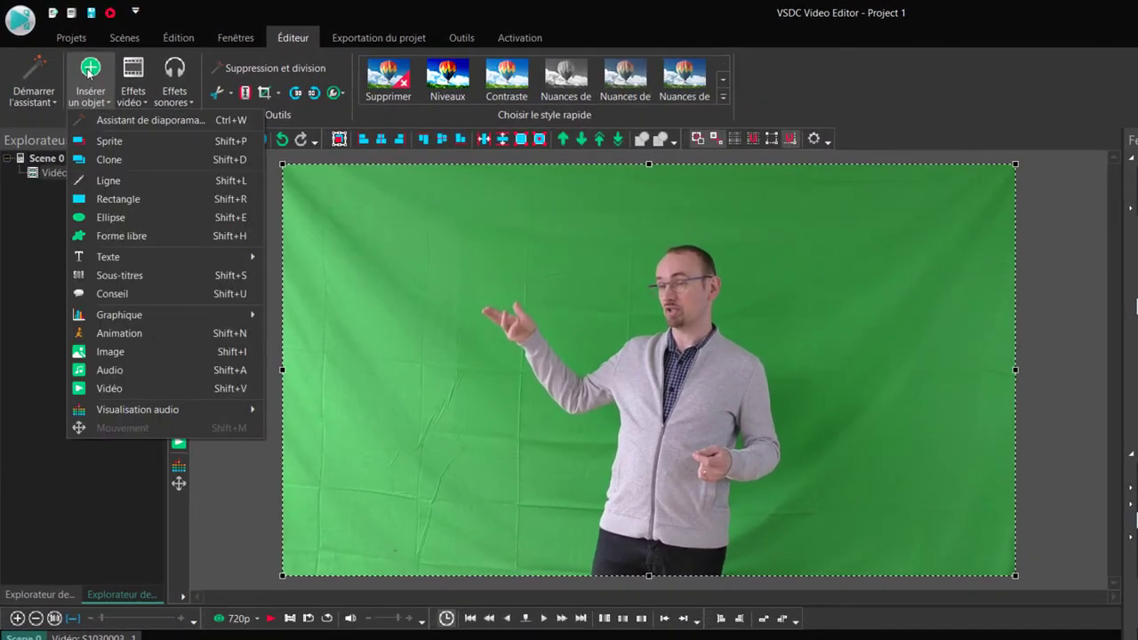
click(139, 351)
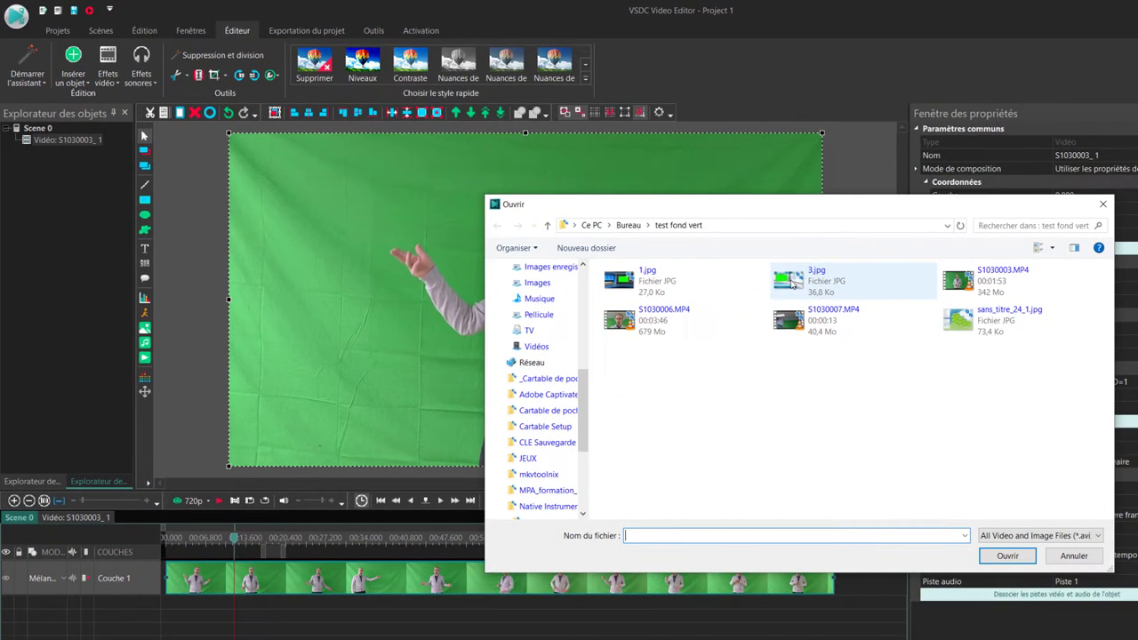
click(976, 349)
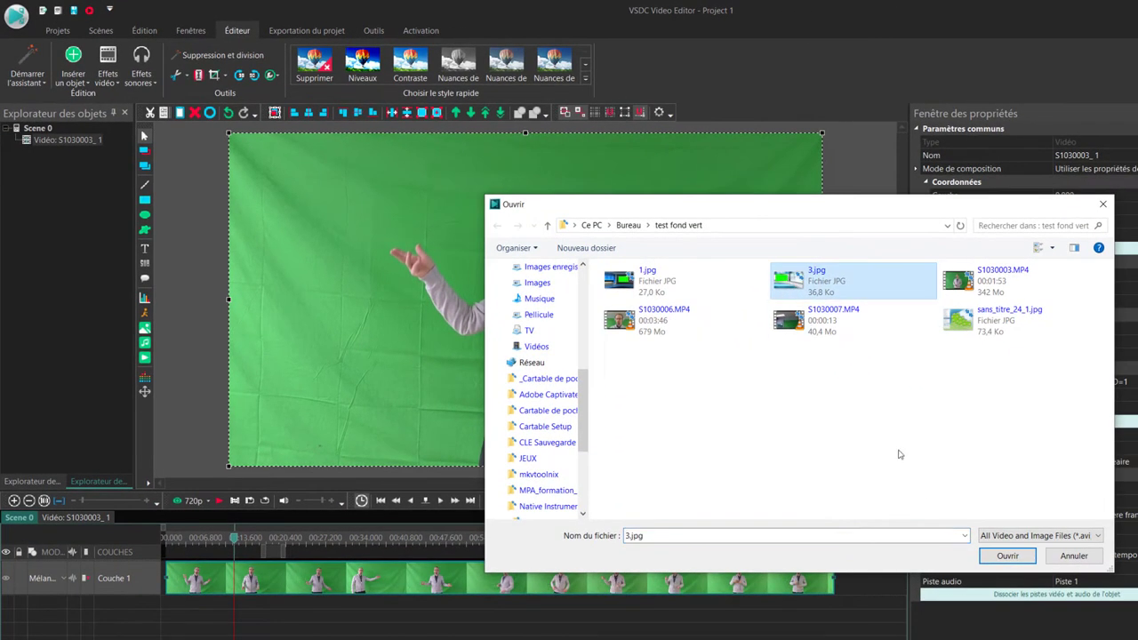
click(1008, 557)
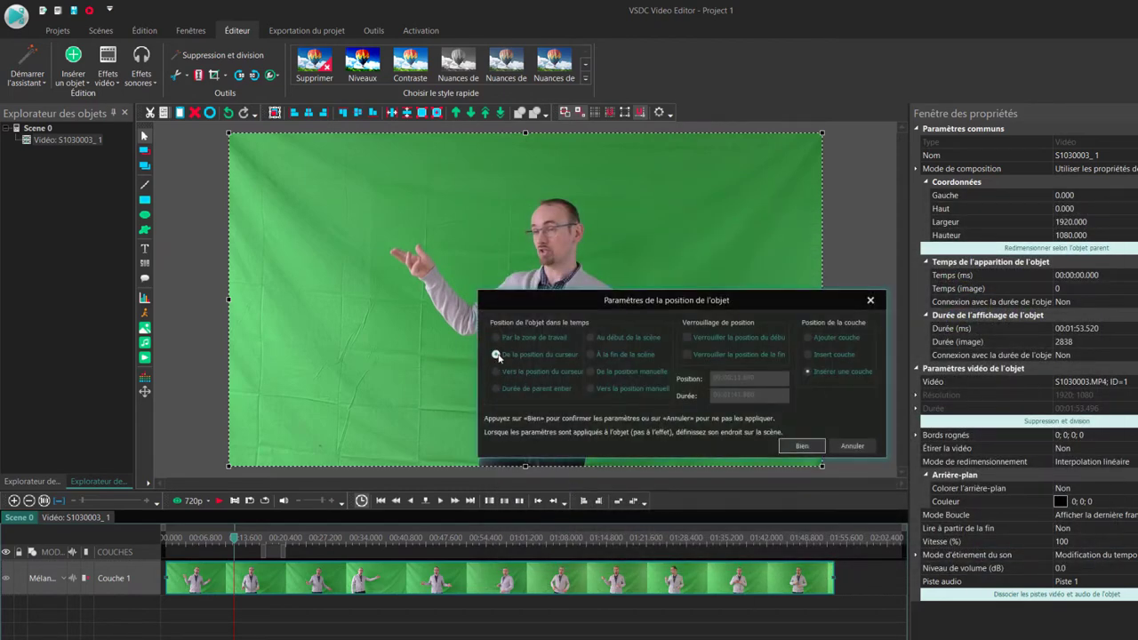
click(518, 370)
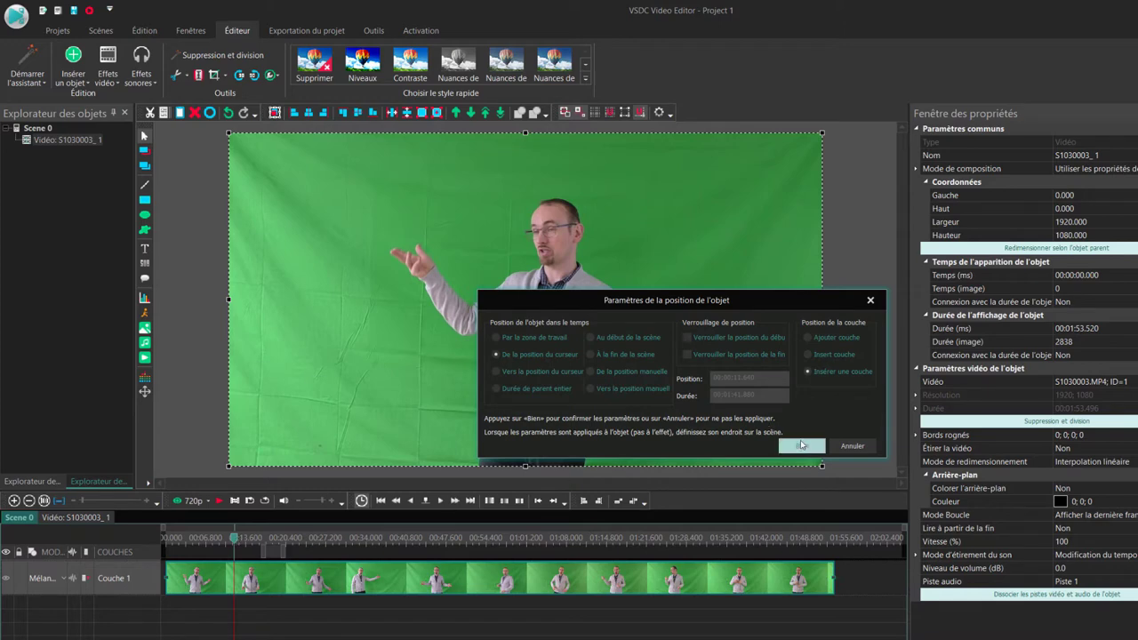
click(591, 338)
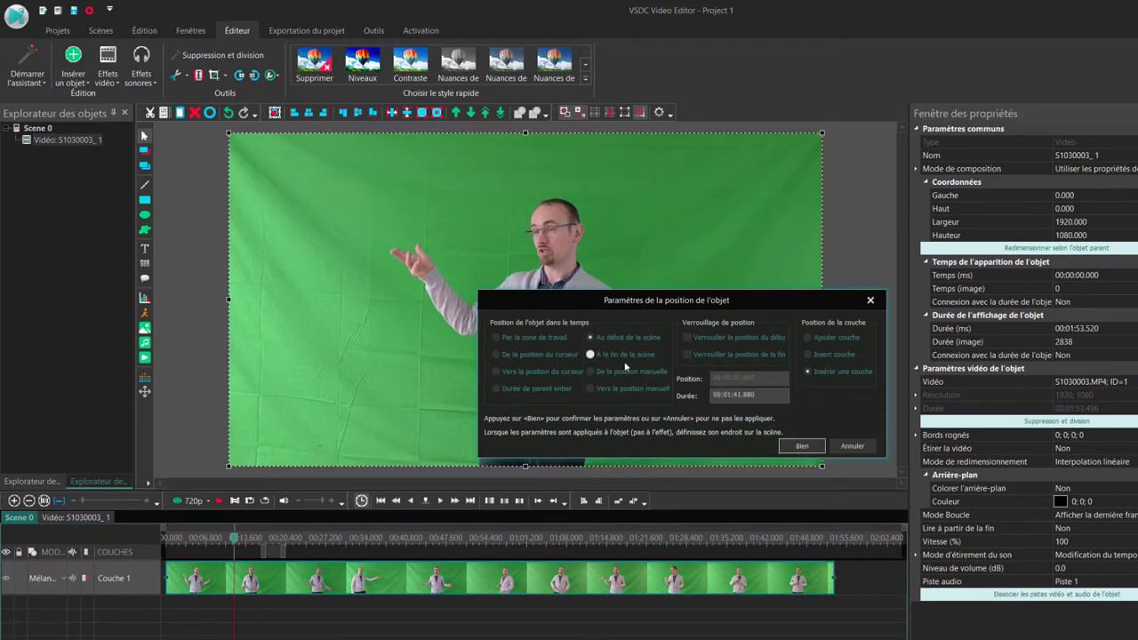
click(800, 445)
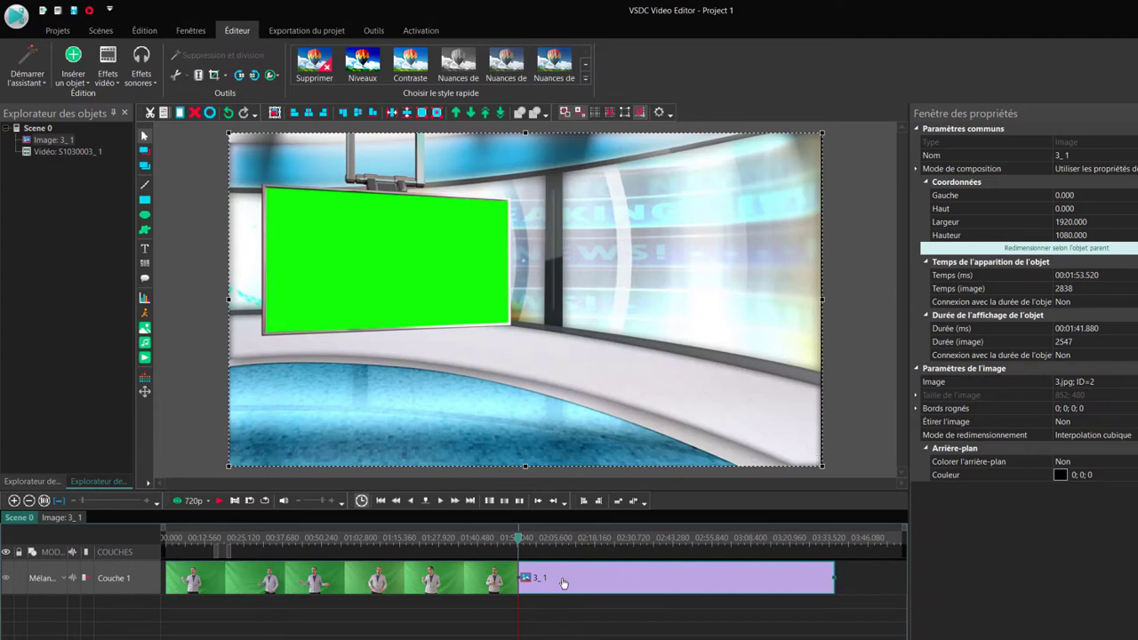
Move the 3.jpg image to a new layer below the video, starting at 00:00:00.000, and heighten its track.
drag(570, 578, 218, 620)
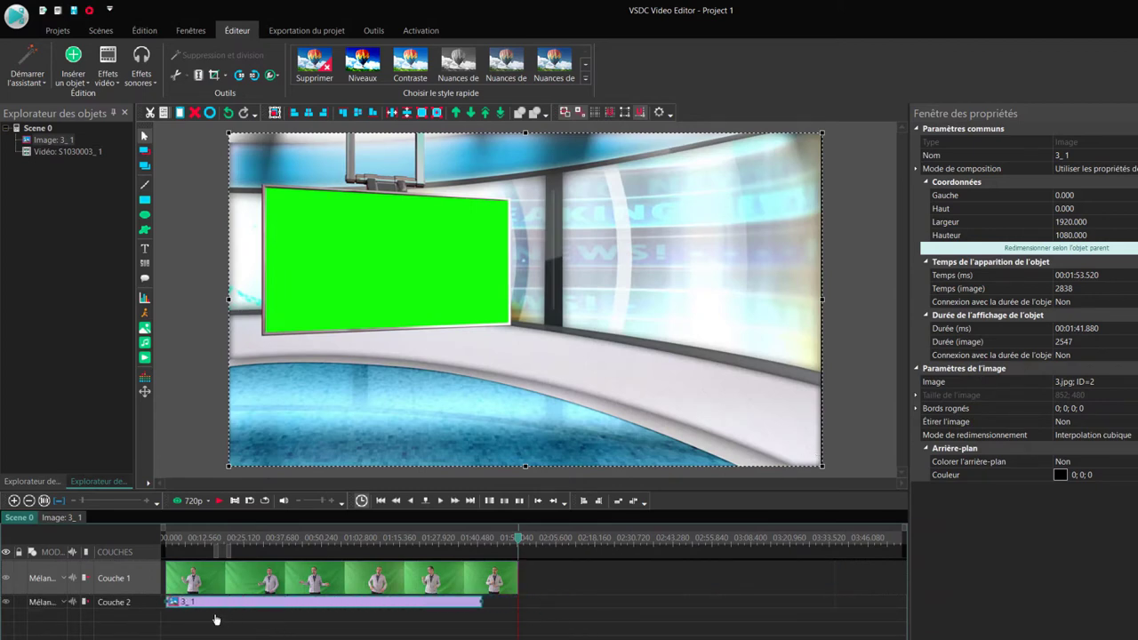
click(184, 538)
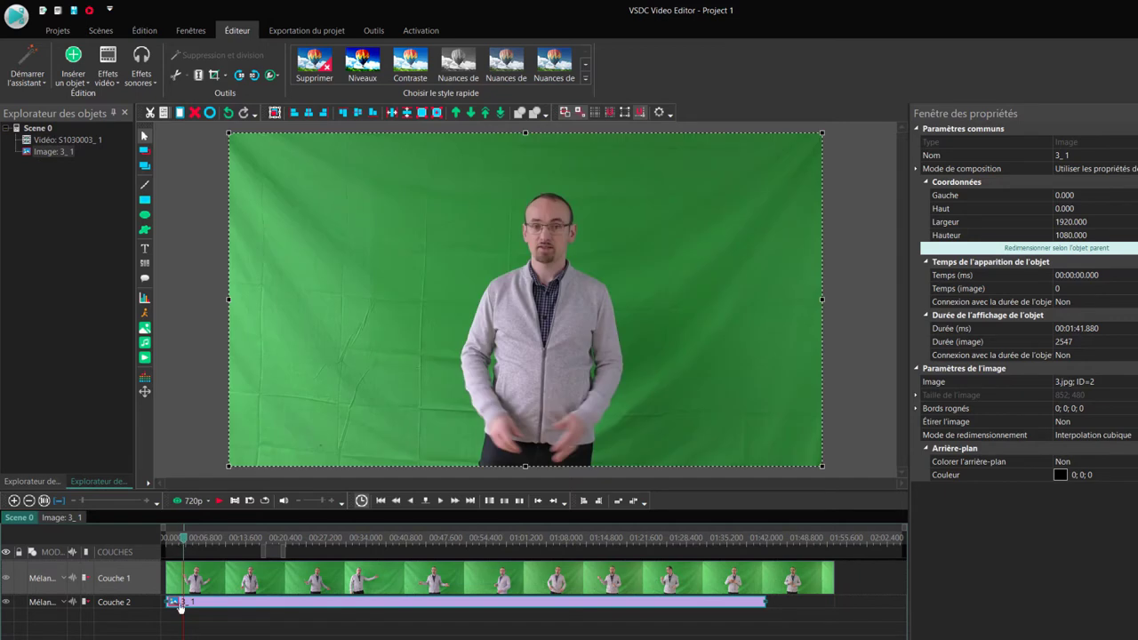
drag(188, 610, 198, 633)
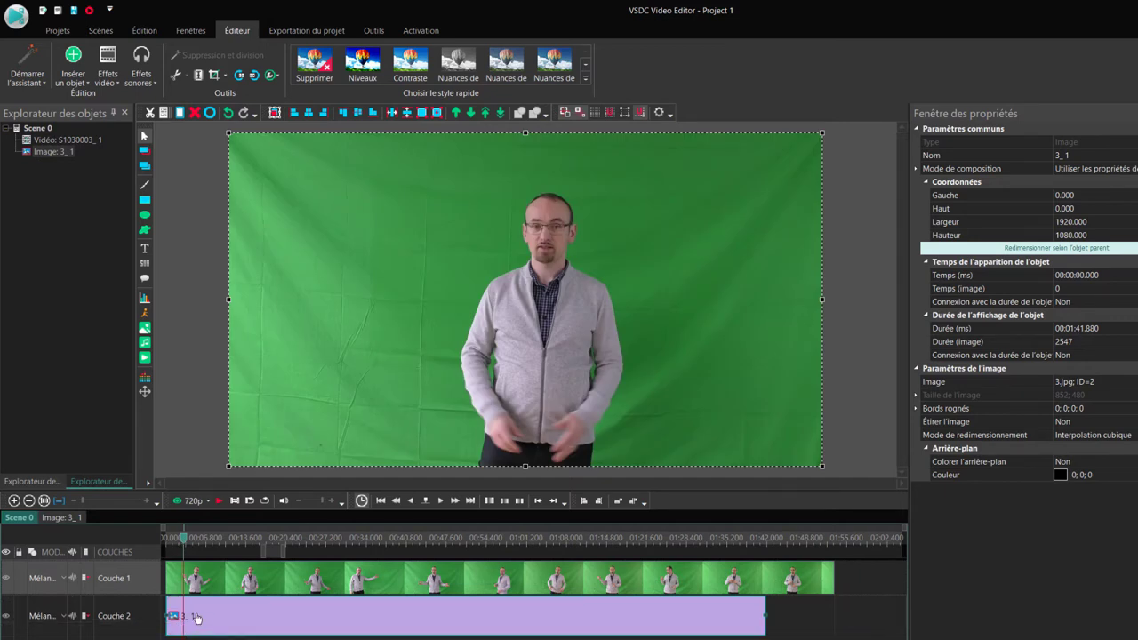
Add the background removal transparency effect (Suppression de l'arrière-plan) to the S1030003 video, positioned at the start of the scene.
mouse_move(203, 582)
mouse_down()
mouse_move(223, 578)
mouse_move(194, 590)
mouse_up()
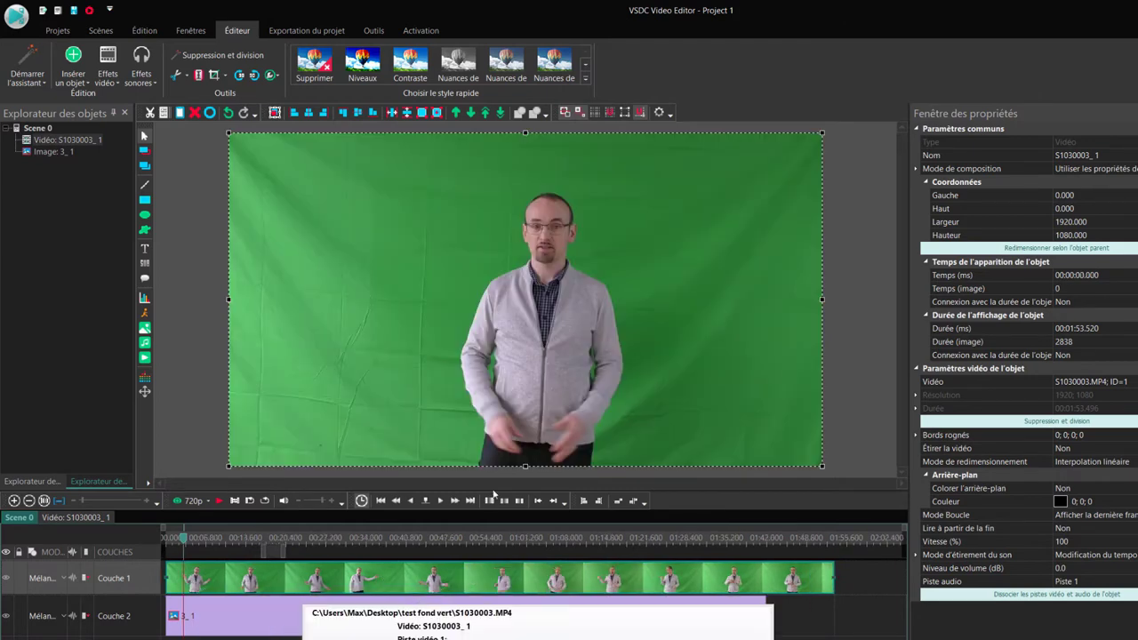
right_click(366, 582)
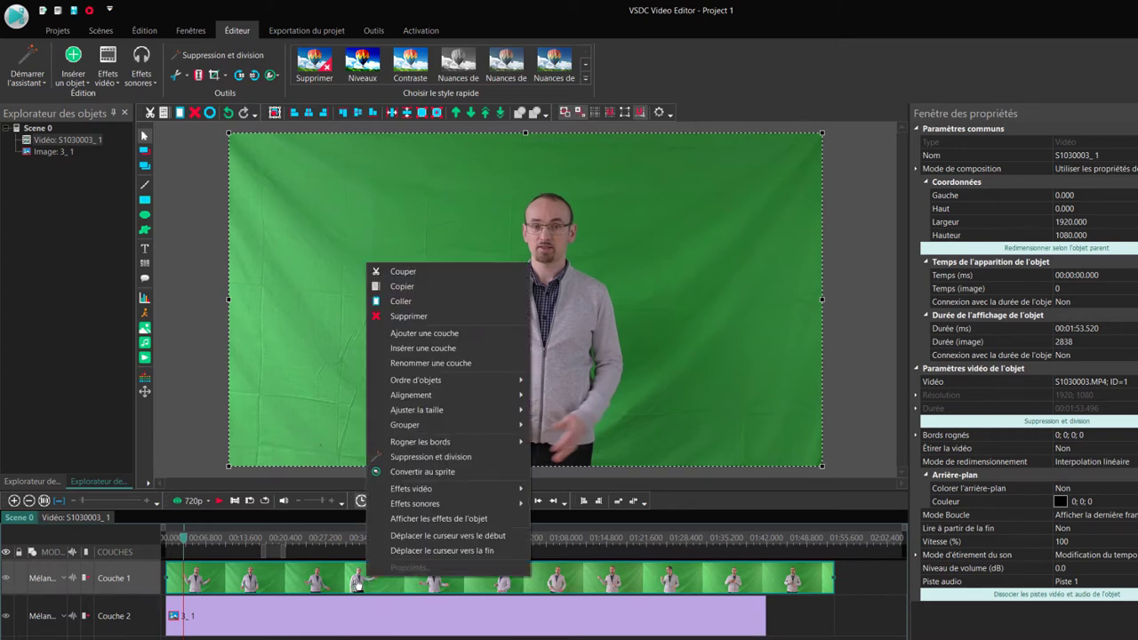
right_click(356, 581)
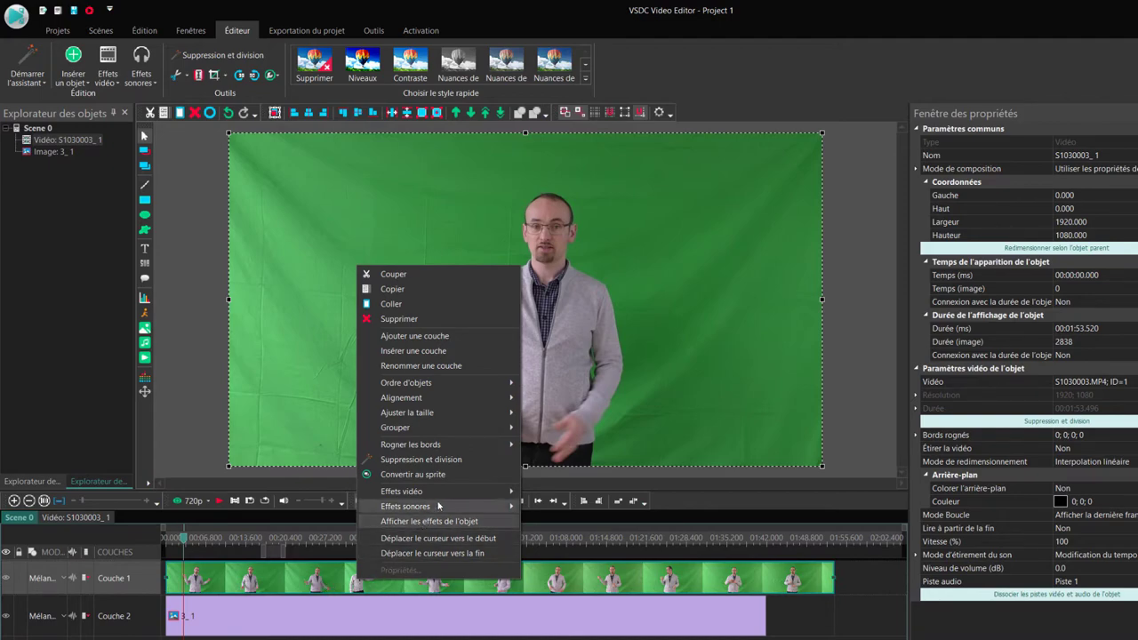
mouse_move(418, 491)
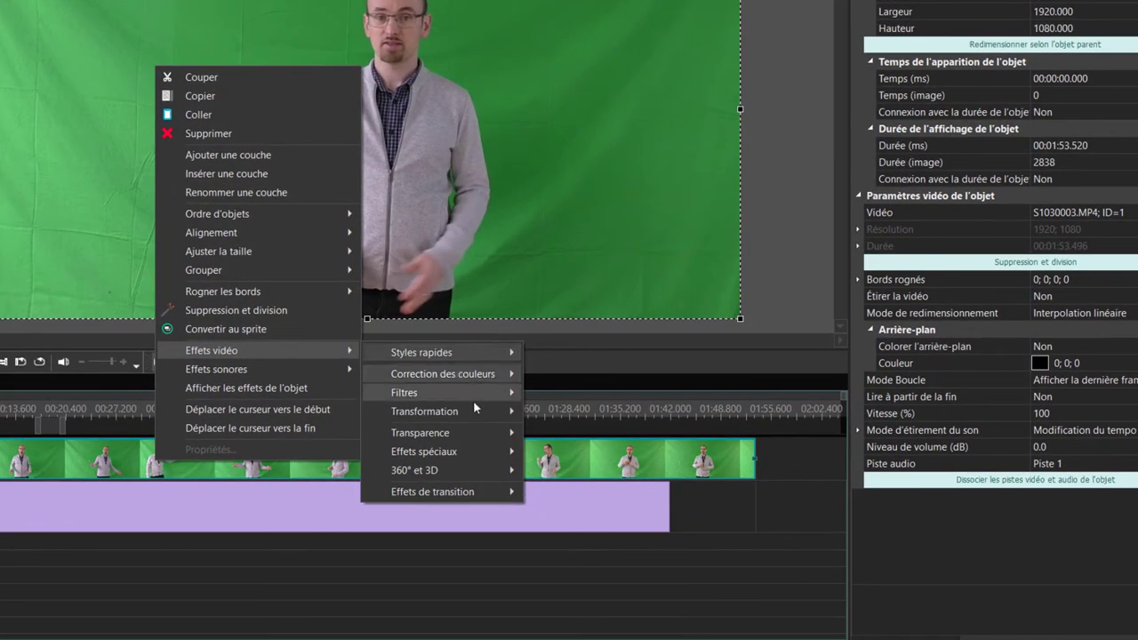
mouse_move(483, 432)
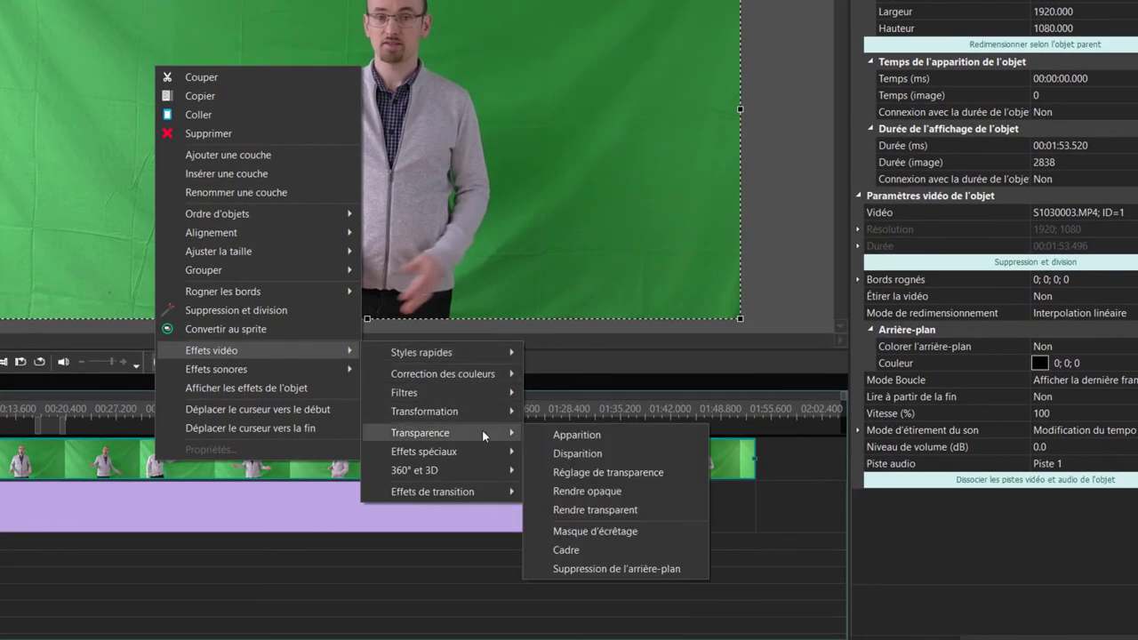
click(690, 567)
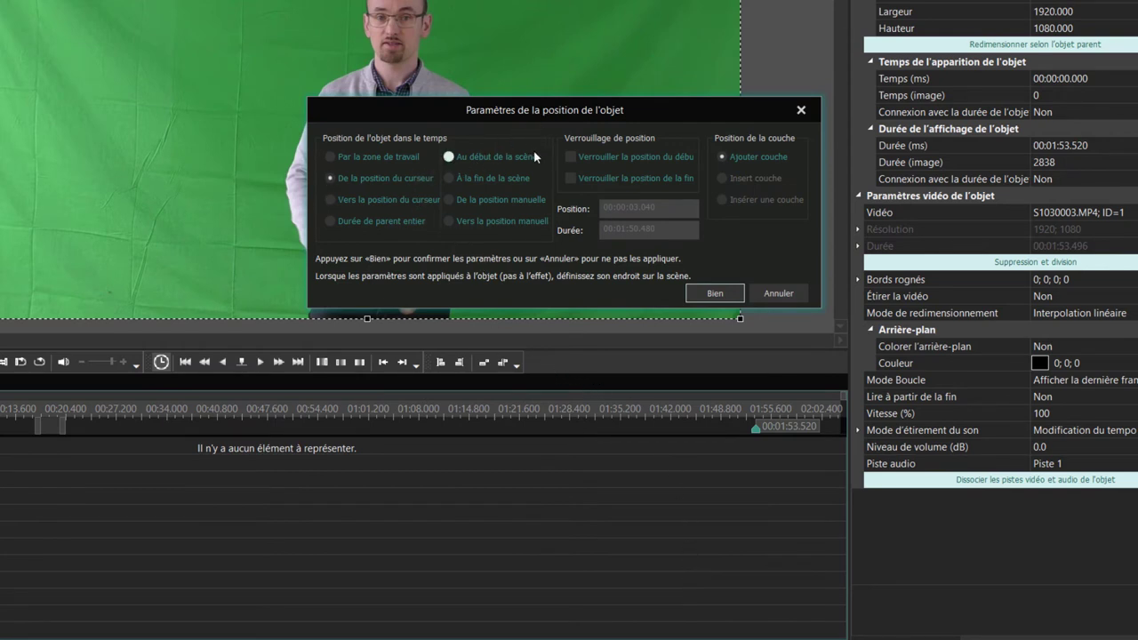
click(450, 157)
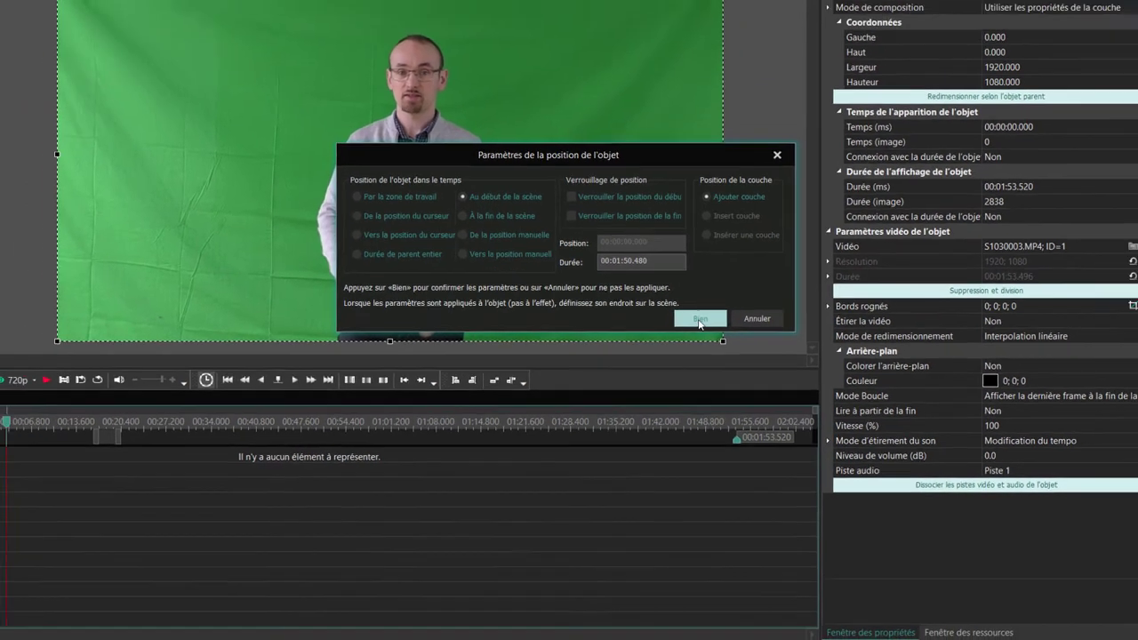
click(715, 293)
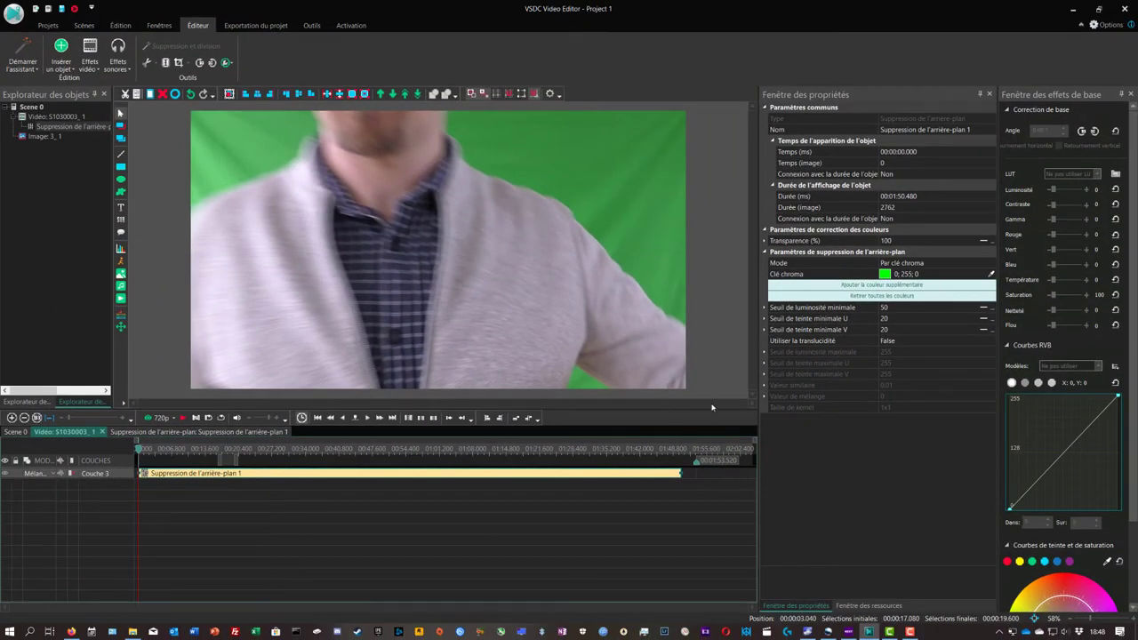
With the playhead at about 5.5 s, sample the backdrop's green (46; 132; 55) as the background removal effect's chroma key.
click(165, 450)
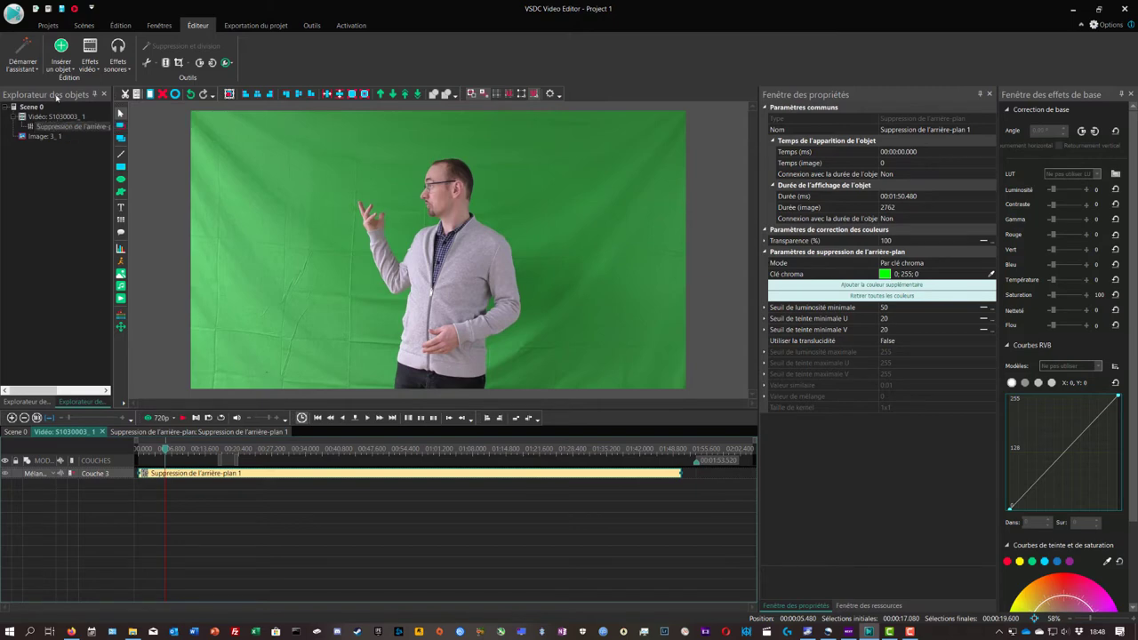
click(30, 107)
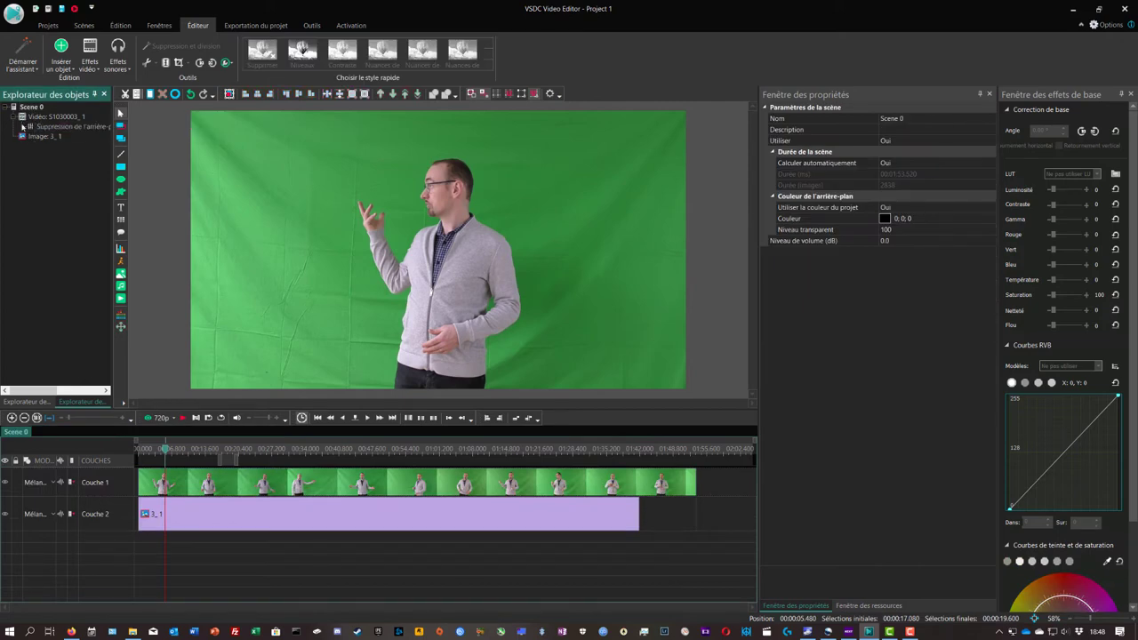
click(29, 121)
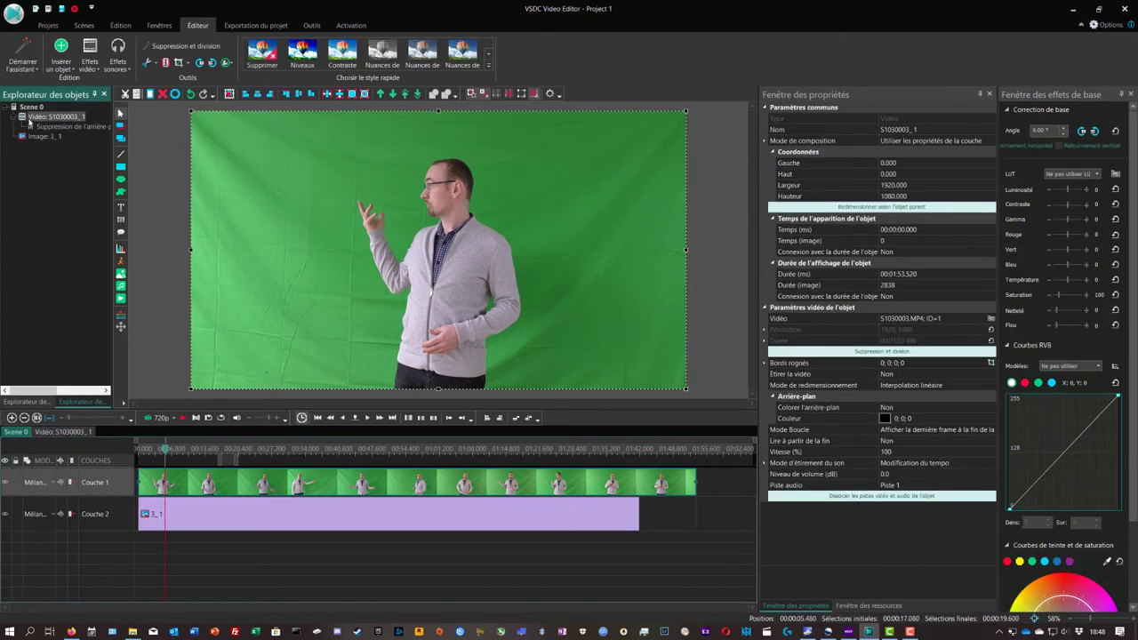
click(40, 128)
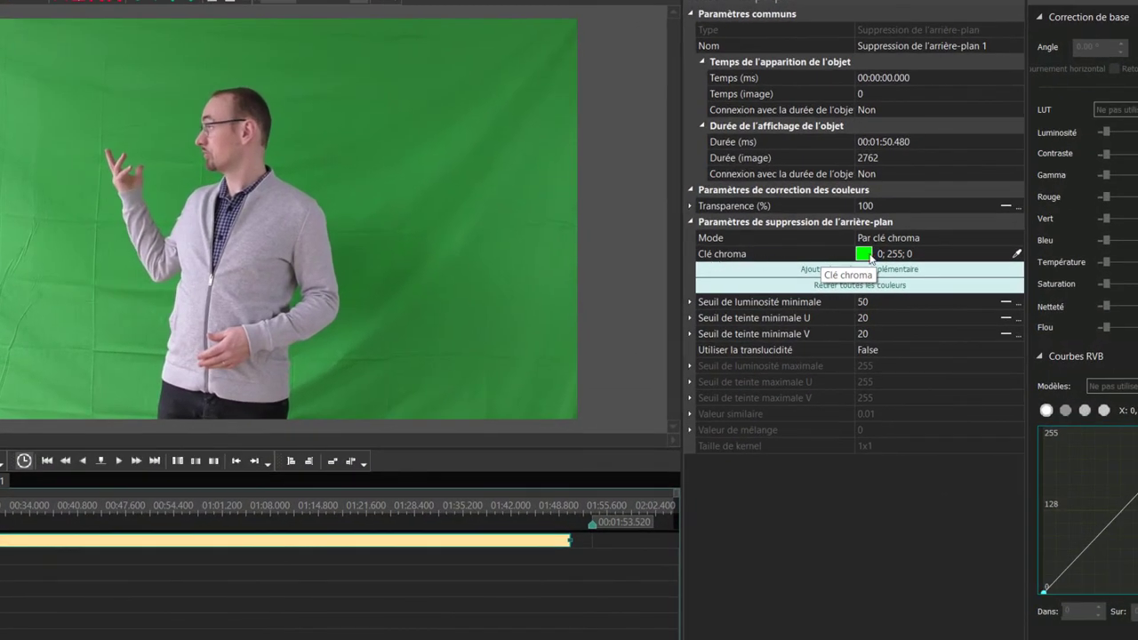
click(1018, 257)
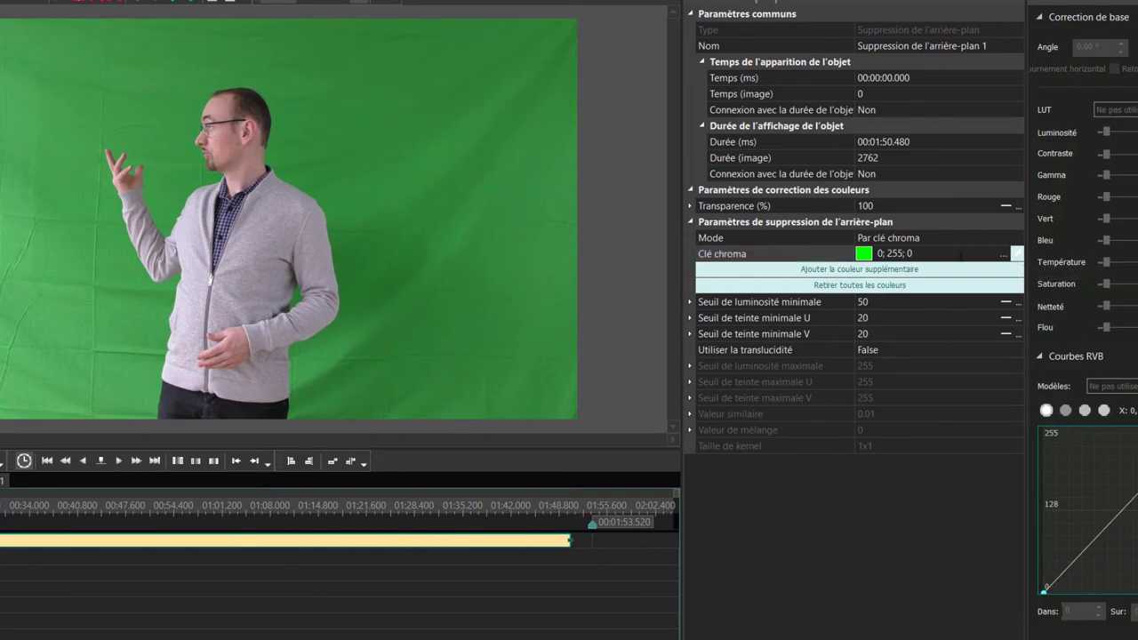
click(325, 145)
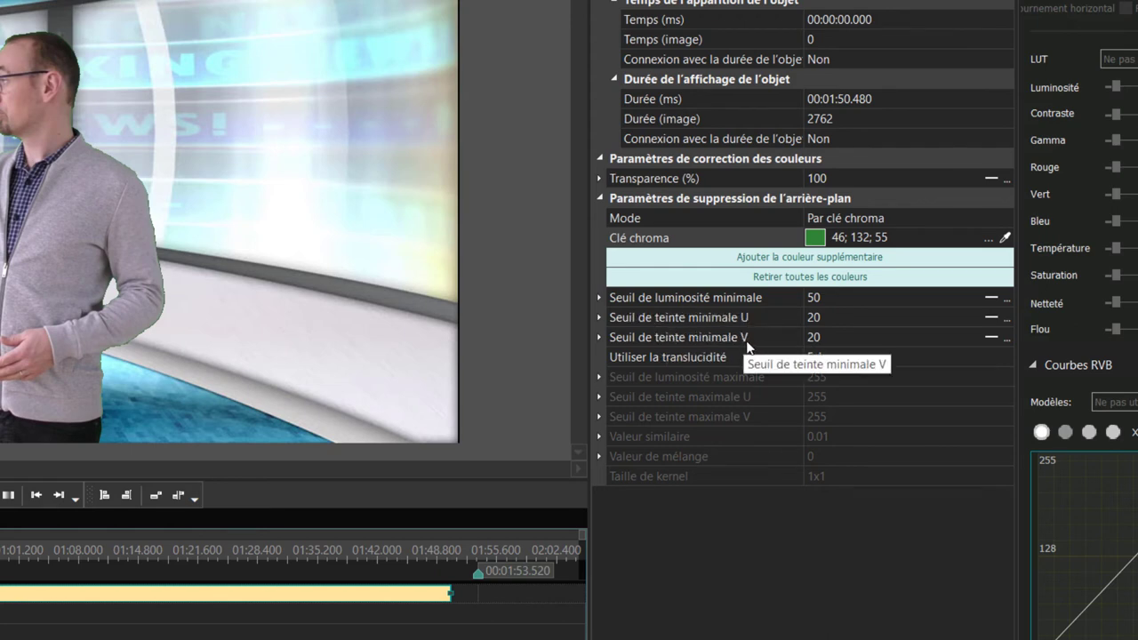
Raise the background removal's minimum luminosity threshold to 110 across the whole effect and check the keying at about 10 s and 15 s.
click(1007, 303)
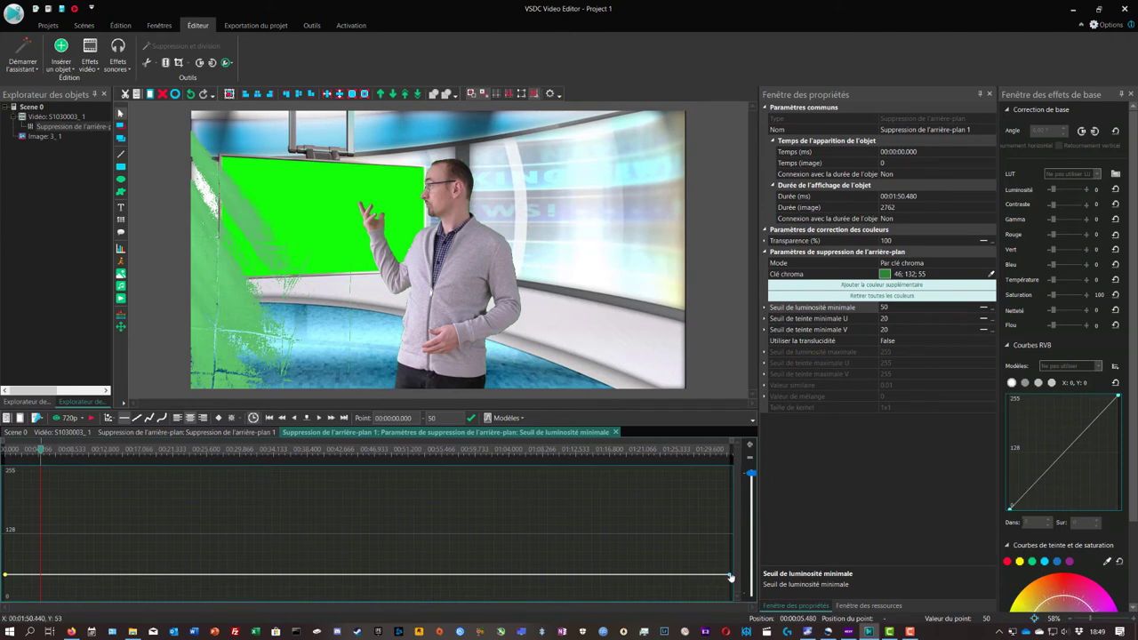
drag(730, 578, 731, 548)
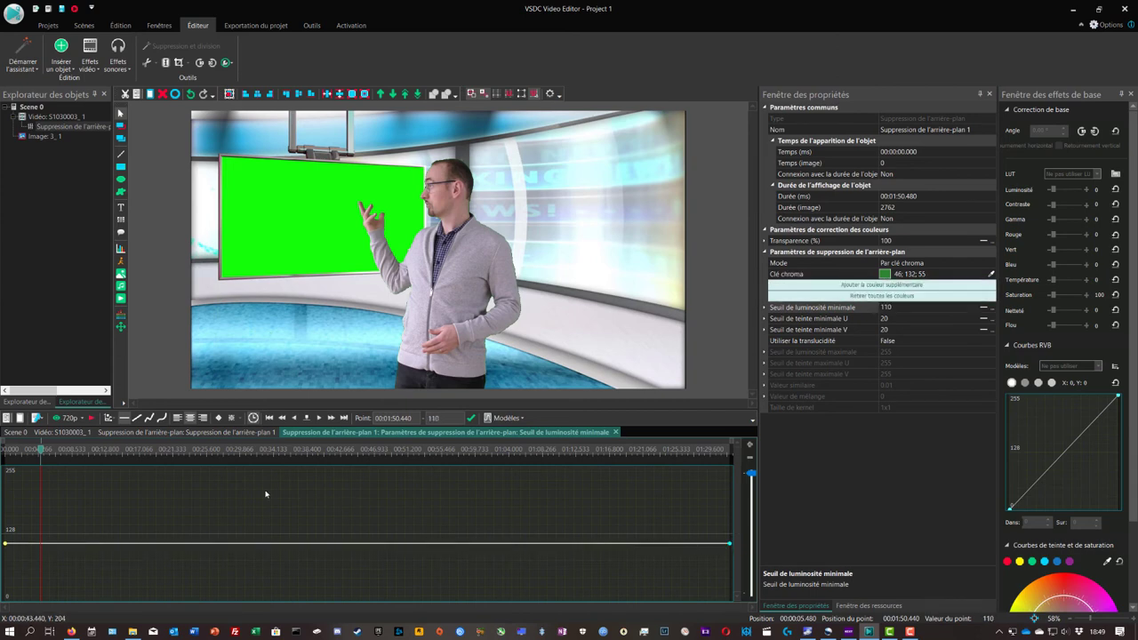
drag(40, 449, 80, 451)
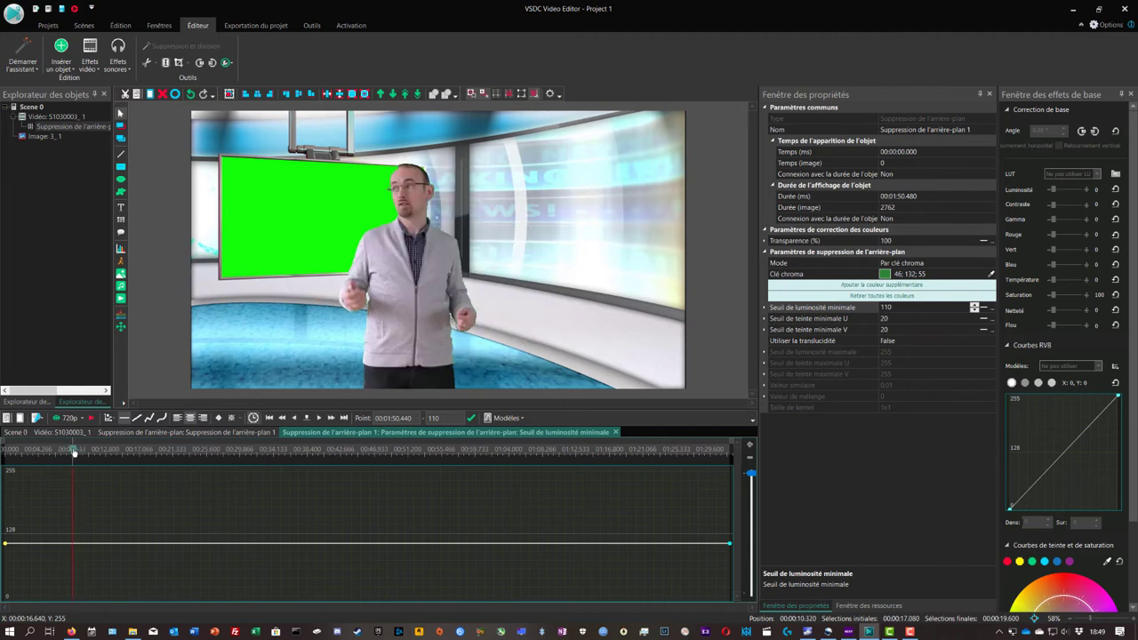
click(107, 451)
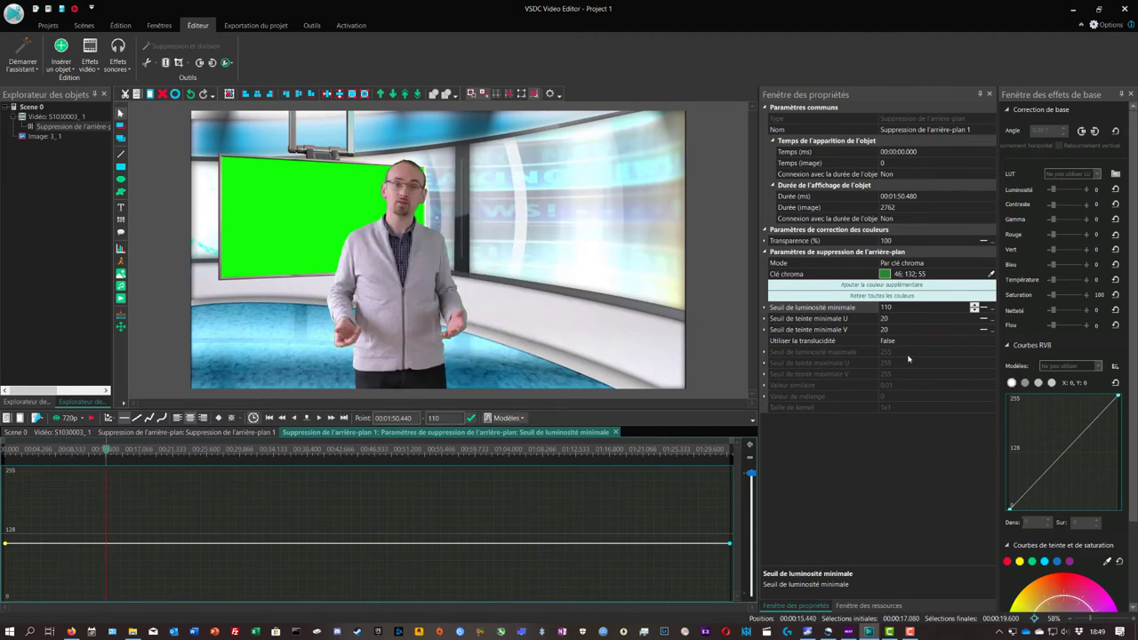
Set the background removal's minimum hue thresholds to 27 for U and 23 for V over the full effect duration.
click(992, 319)
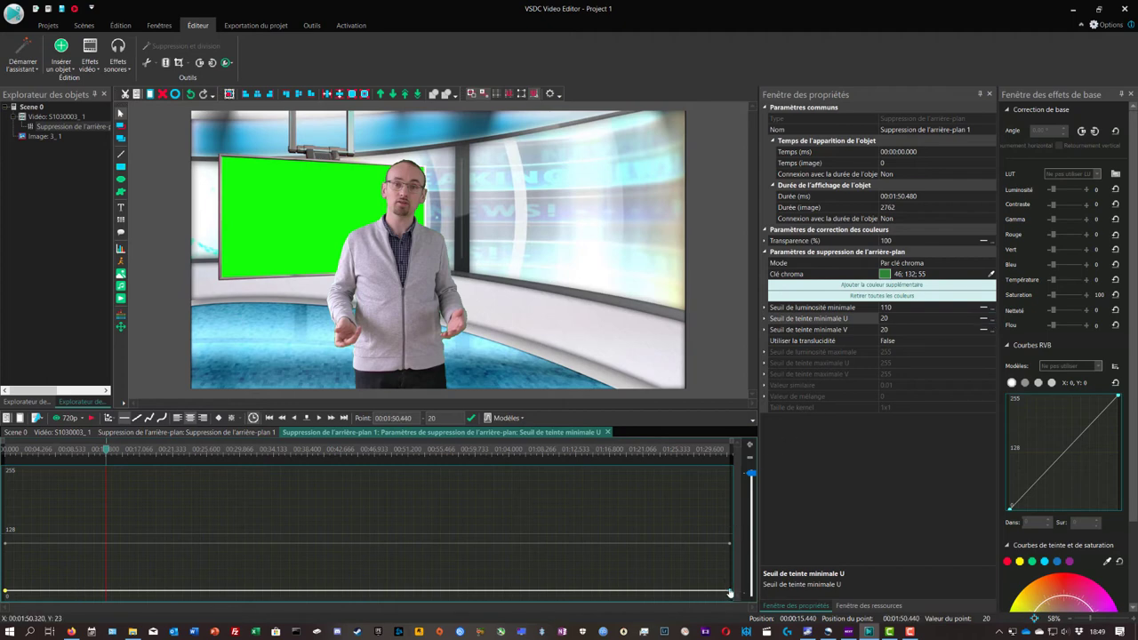
mouse_move(730, 592)
mouse_down()
mouse_move(729, 539)
mouse_move(722, 603)
mouse_move(730, 587)
mouse_up()
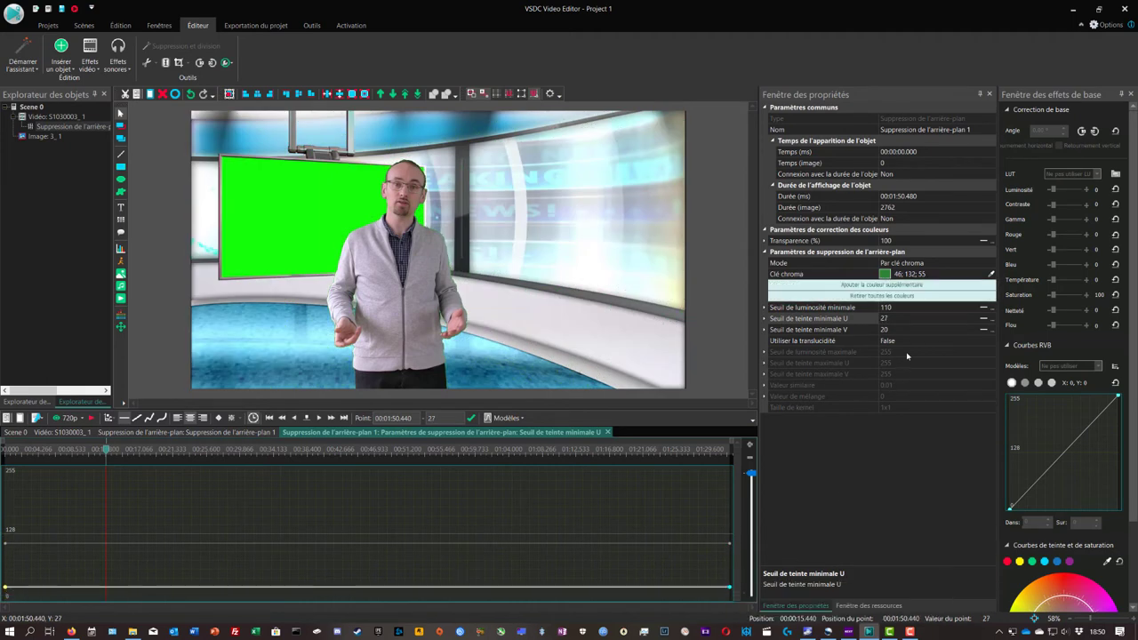
click(992, 330)
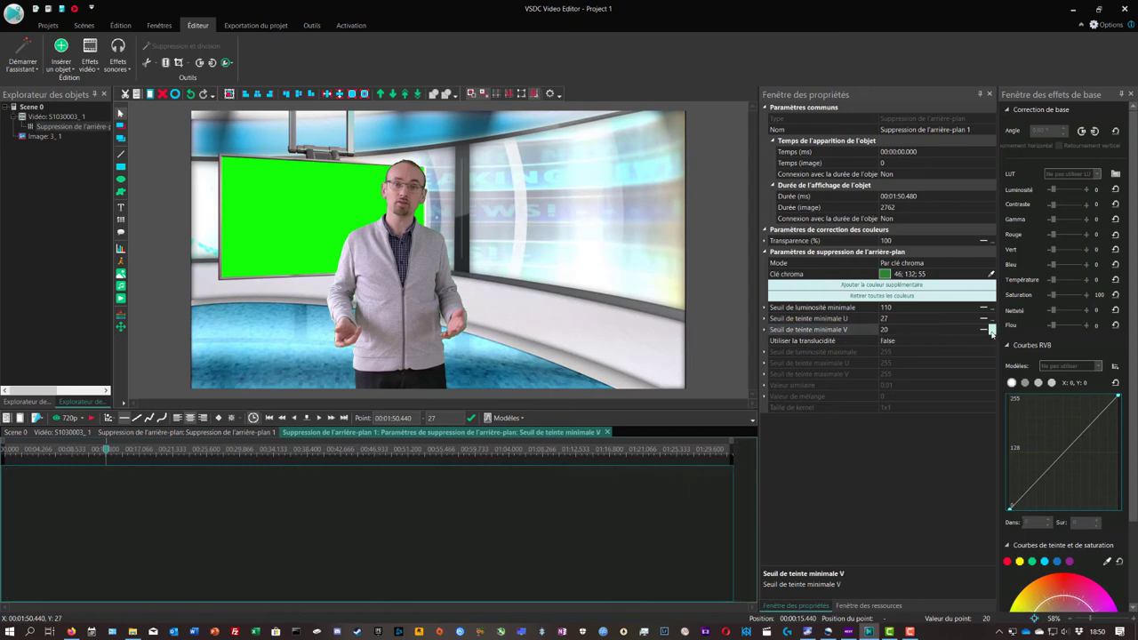
mouse_move(731, 593)
mouse_down()
mouse_move(731, 564)
mouse_move(734, 595)
mouse_up()
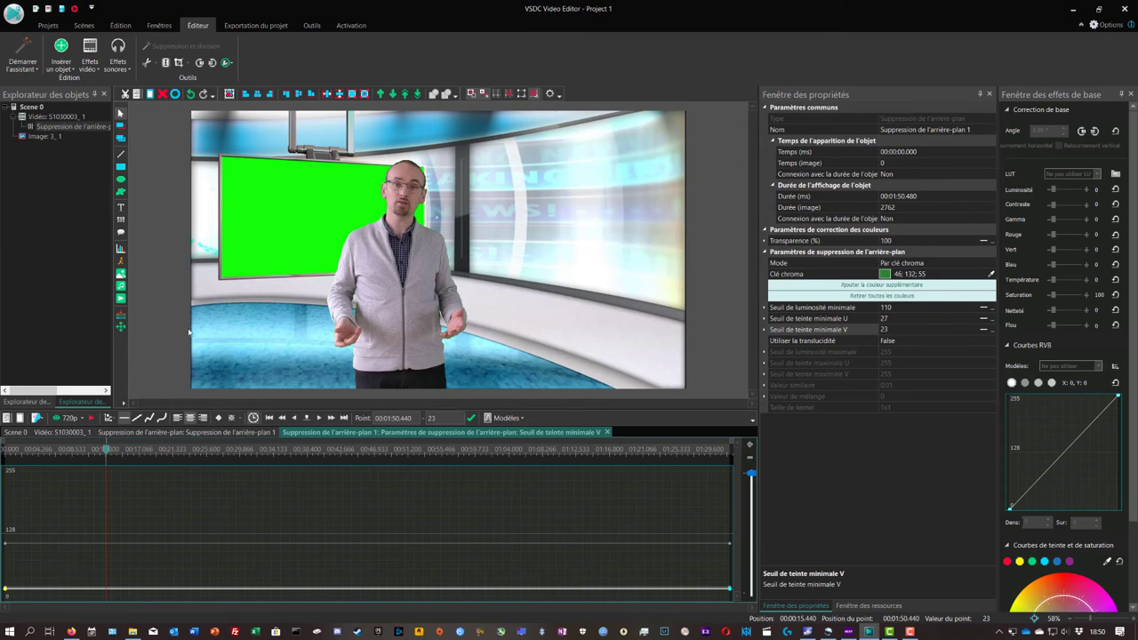
Return to the Scene 0 timeline and preview the composited scene from about 15 s to about 23 s.
double_click(32, 108)
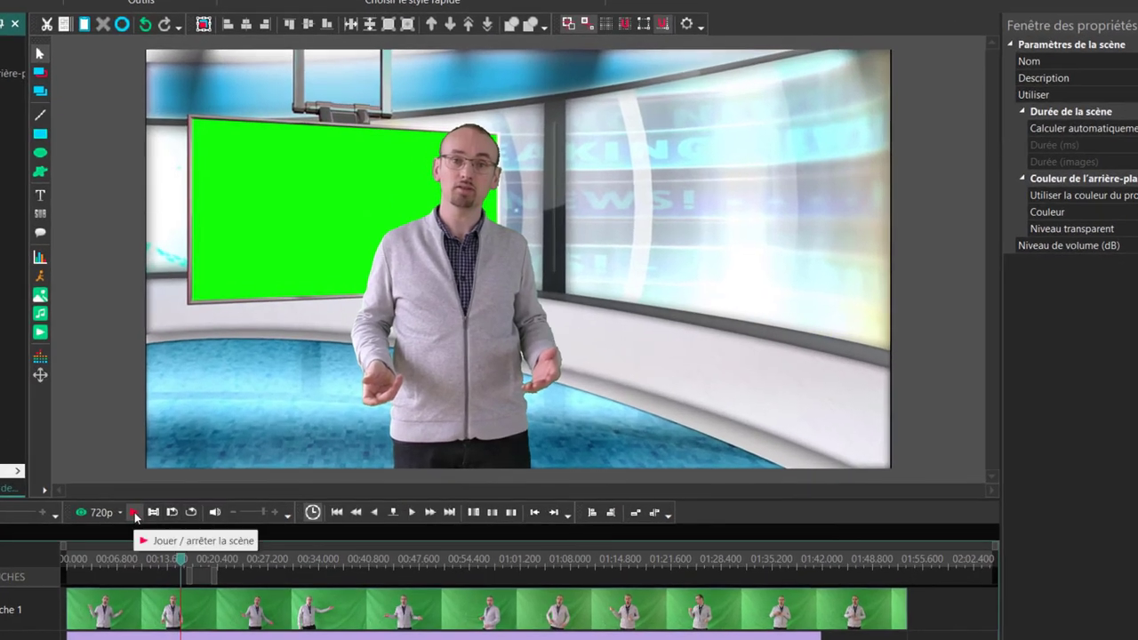
click(134, 515)
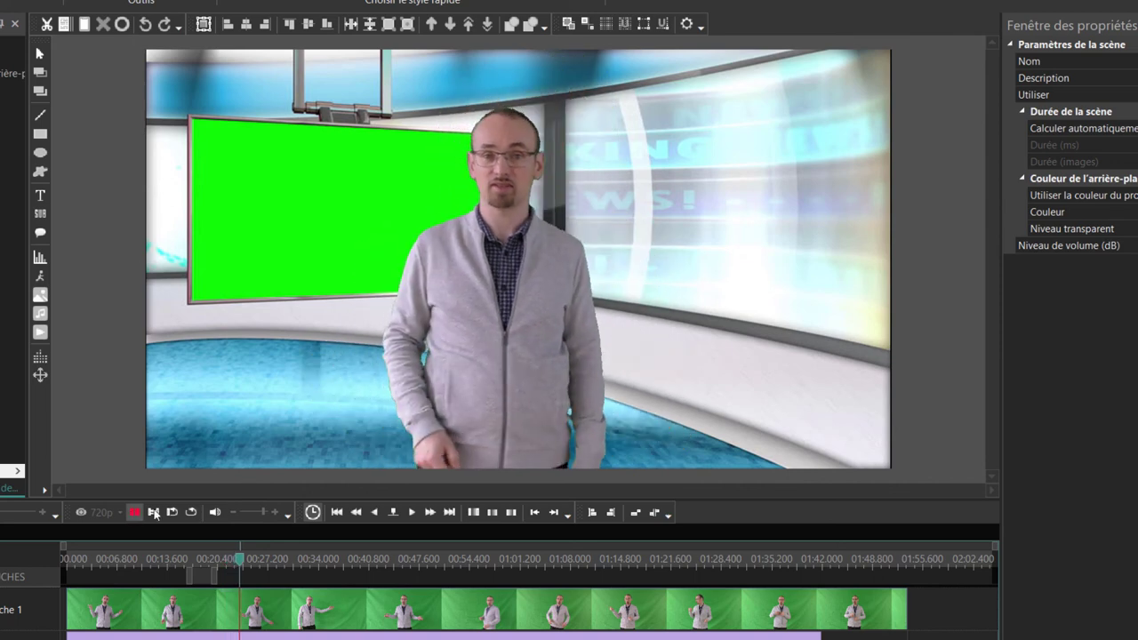
click(133, 513)
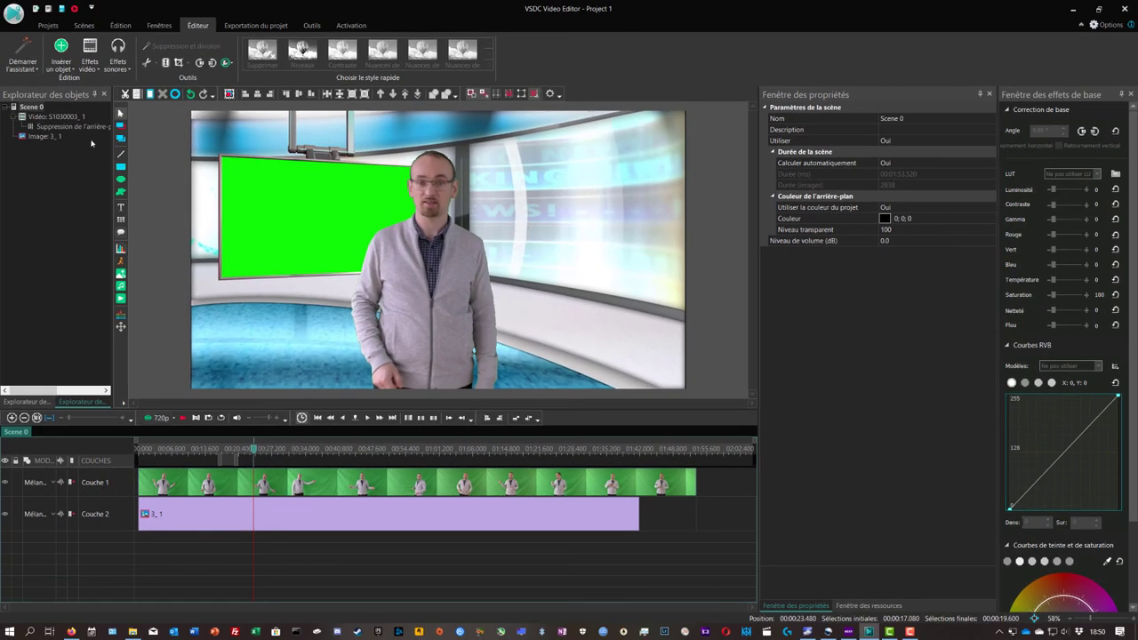
Reopen the background removal effect of the S1030003 video for editing.
double_click(84, 127)
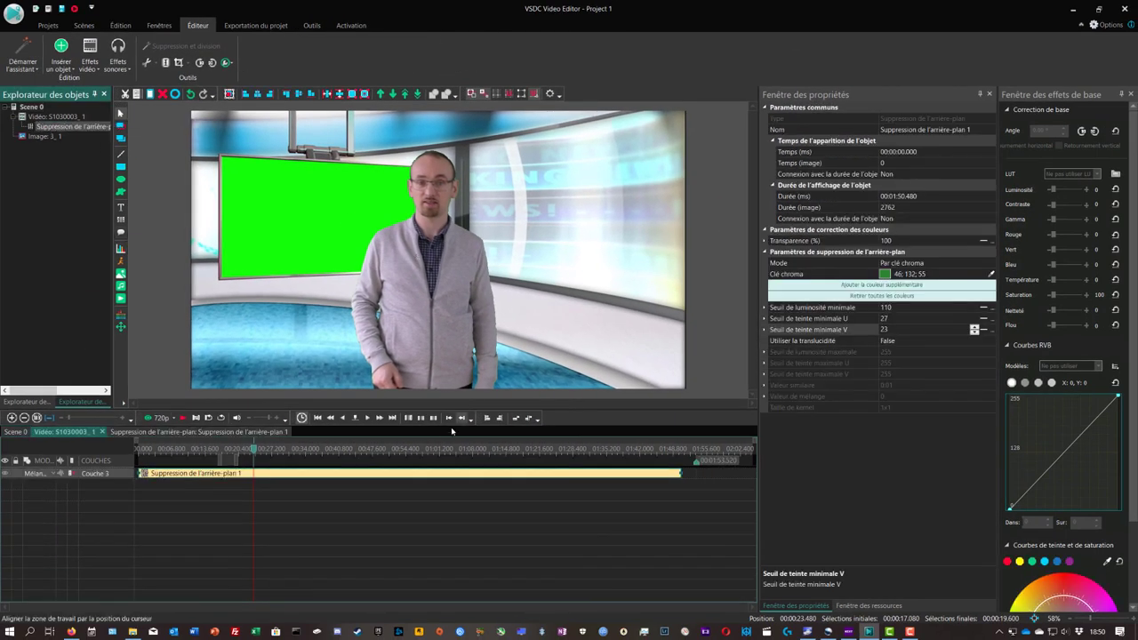